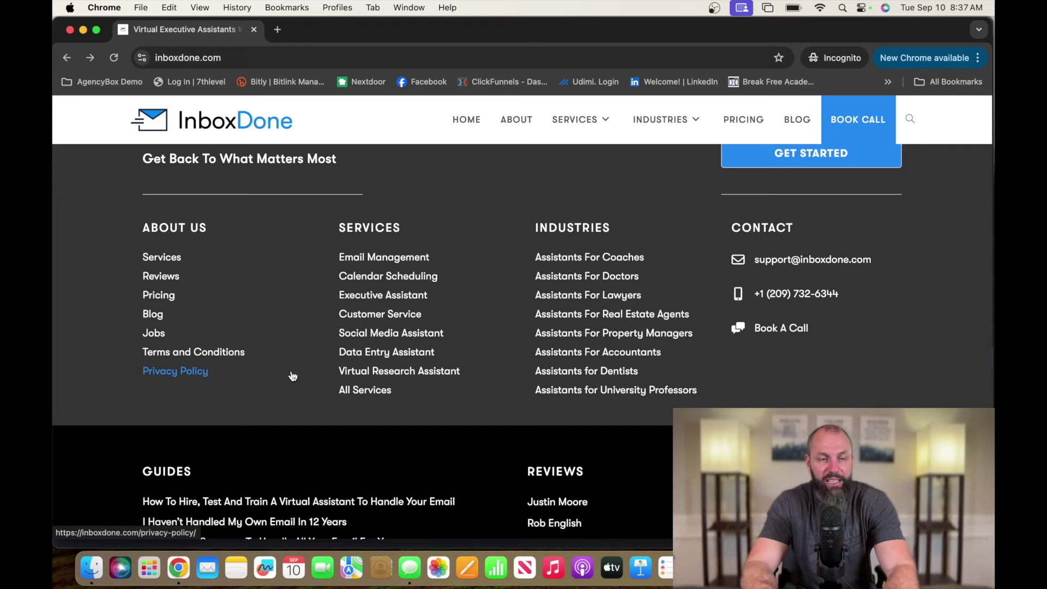
Open InboxDone's Jobs page, headed 'Interested In Working With Us?', from the footer.
left_click(156, 333)
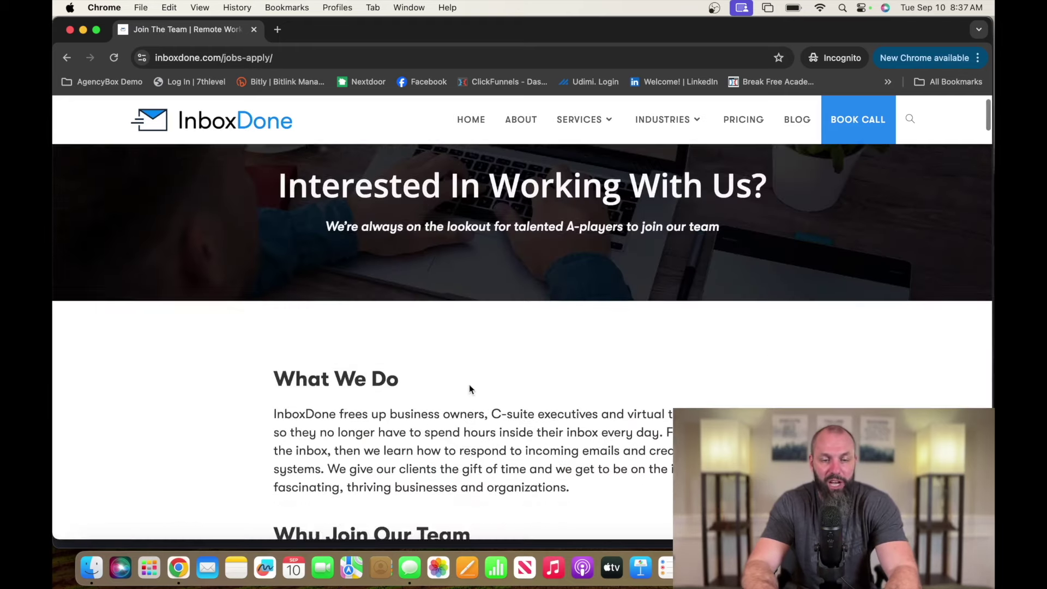
scroll(469, 384, "down", 2)
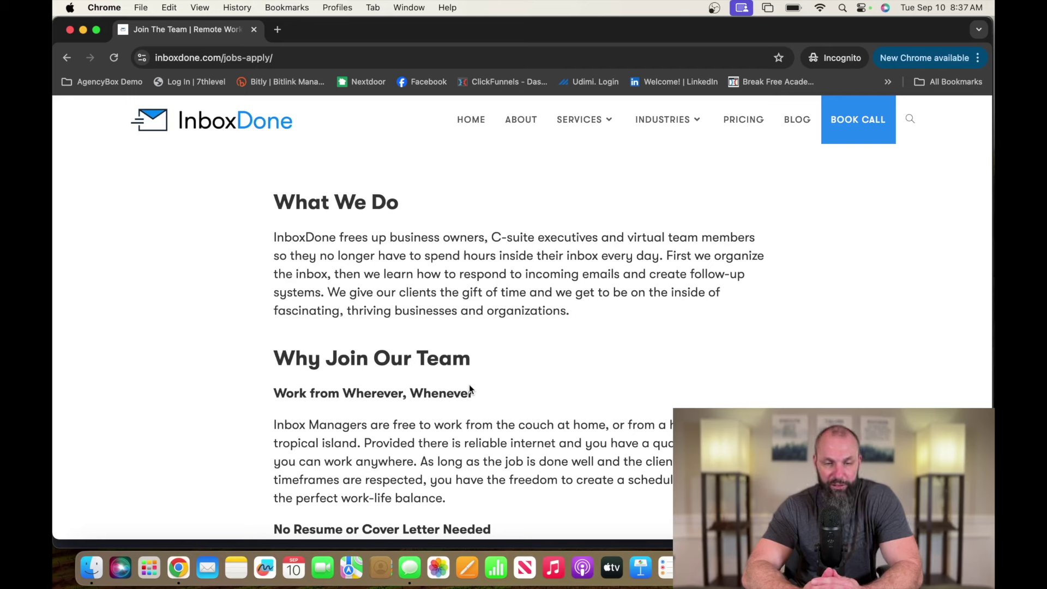
scroll(476, 333, "down", 2)
scroll(475, 329, "down", 1)
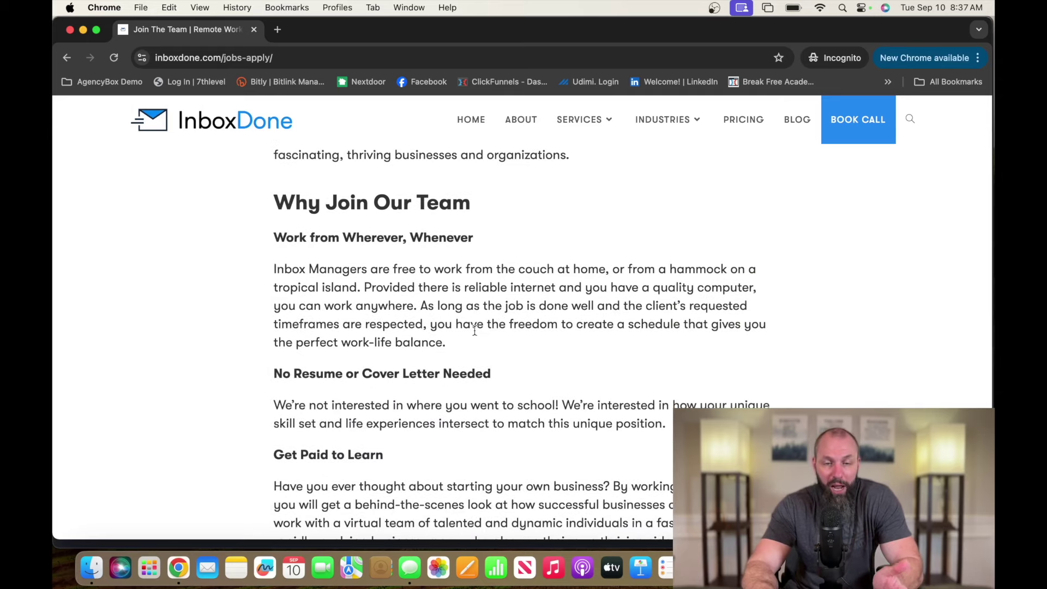
scroll(474, 329, "down", 2)
scroll(475, 331, "down", 1)
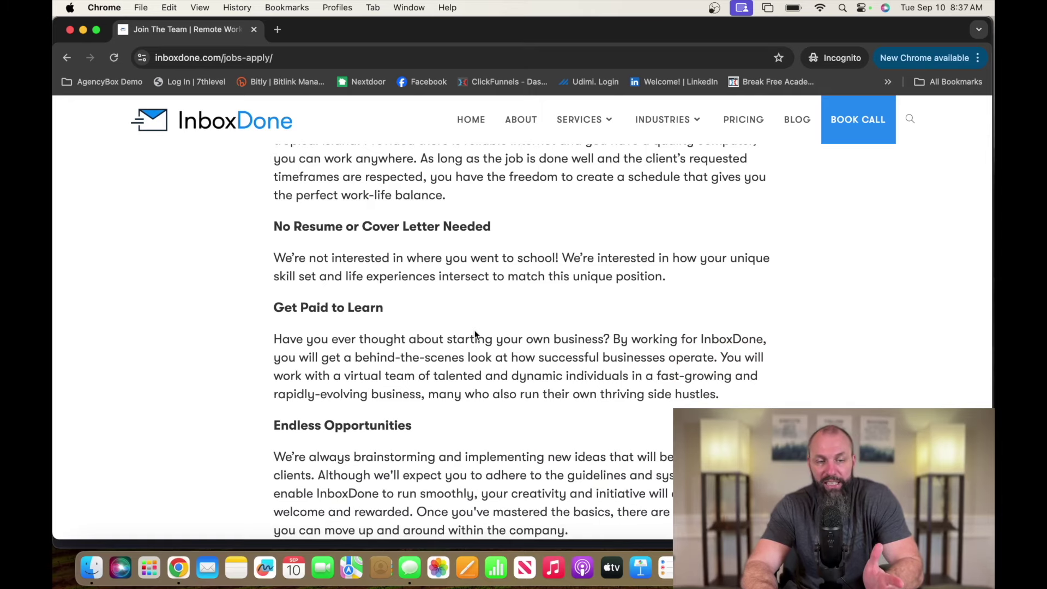
scroll(475, 334, "down", 1)
scroll(474, 330, "down", 3)
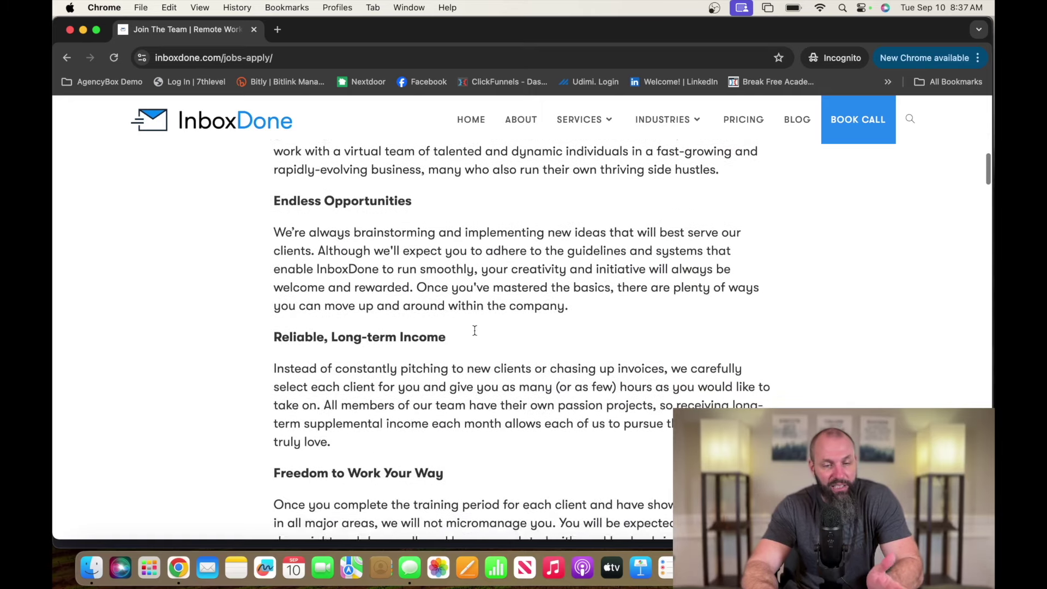
scroll(474, 329, "down", 1)
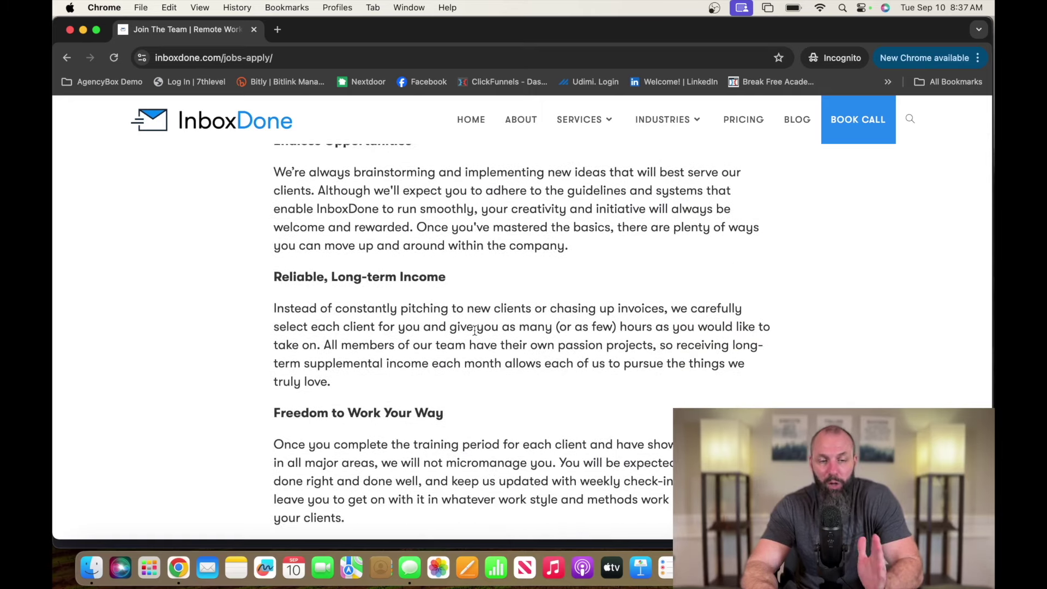
scroll(475, 329, "down", 2)
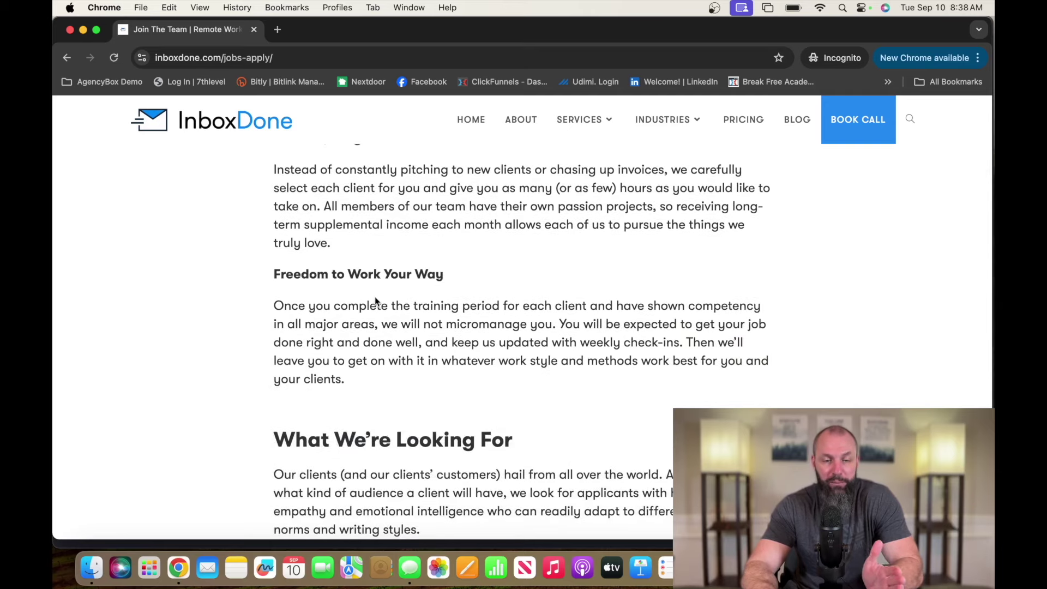
scroll(492, 278, "down", 2)
scroll(491, 277, "down", 1)
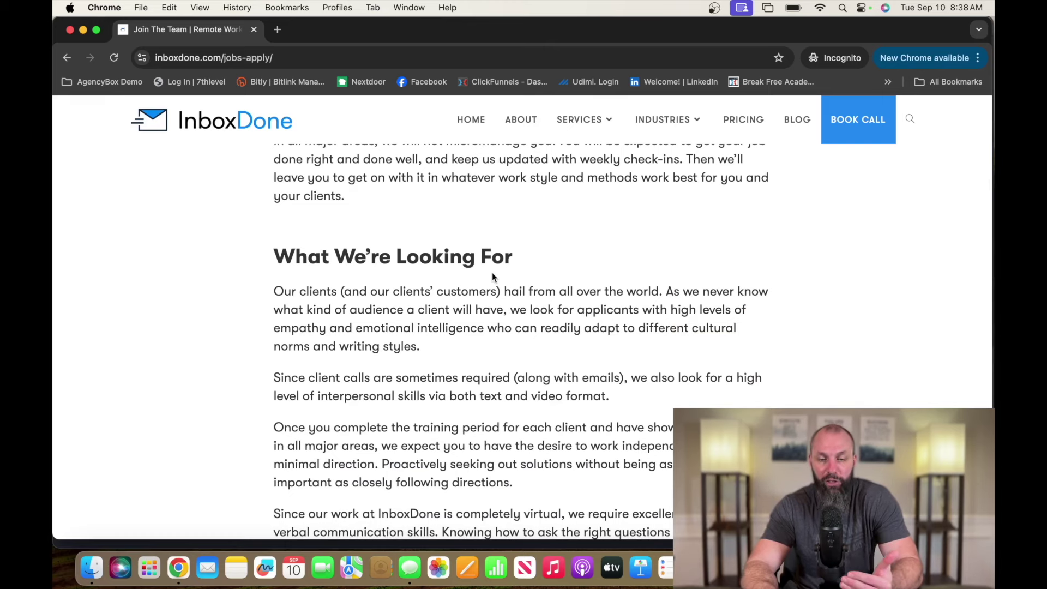
scroll(492, 274, "down", 1)
scroll(492, 274, "down", 2)
scroll(492, 273, "down", 3)
scroll(492, 277, "down", 2)
scroll(493, 277, "down", 1)
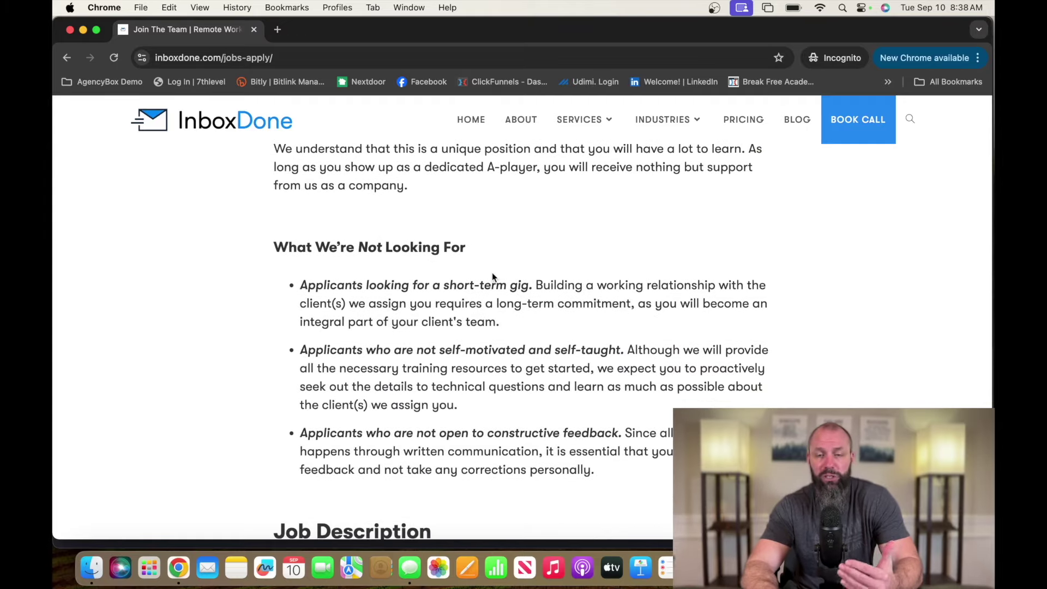
scroll(492, 277, "down", 3)
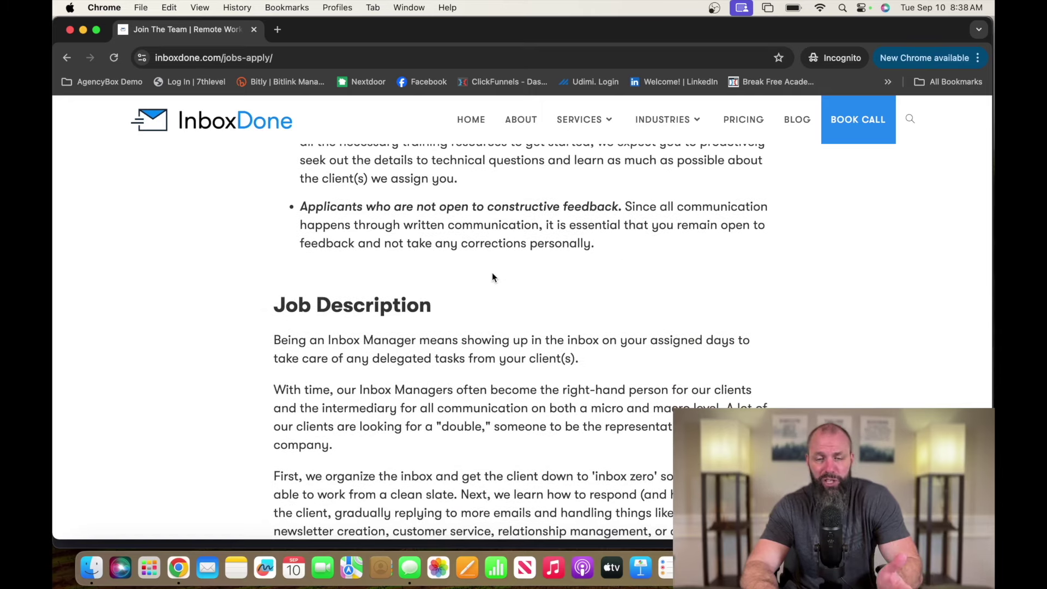
scroll(492, 277, "down", 2)
scroll(491, 276, "down", 5)
scroll(492, 276, "down", 3)
scroll(492, 276, "down", 3)
scroll(492, 276, "down", 4)
scroll(492, 277, "down", 1)
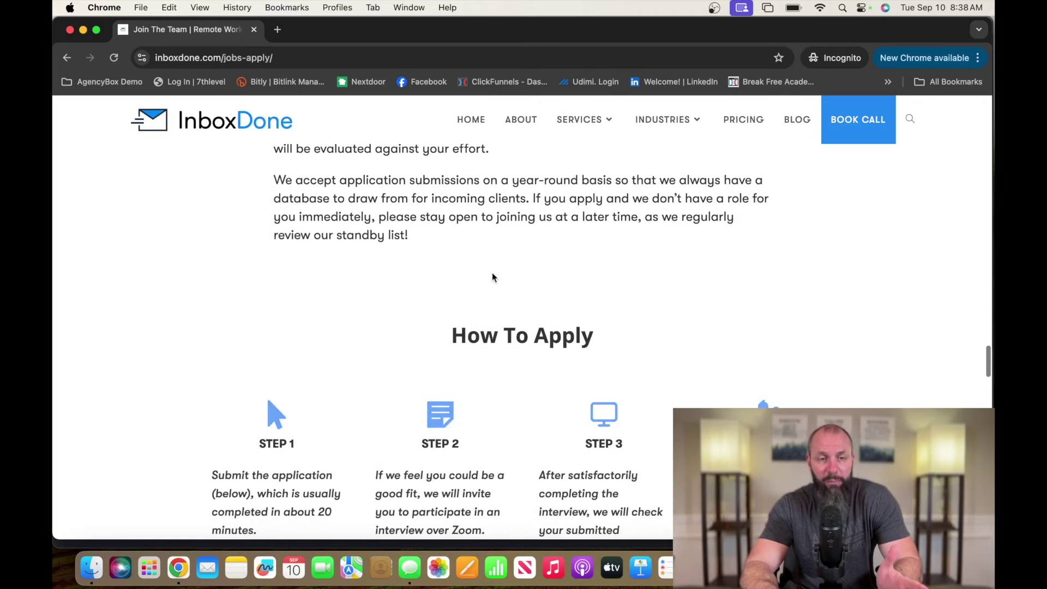
scroll(491, 276, "down", 2)
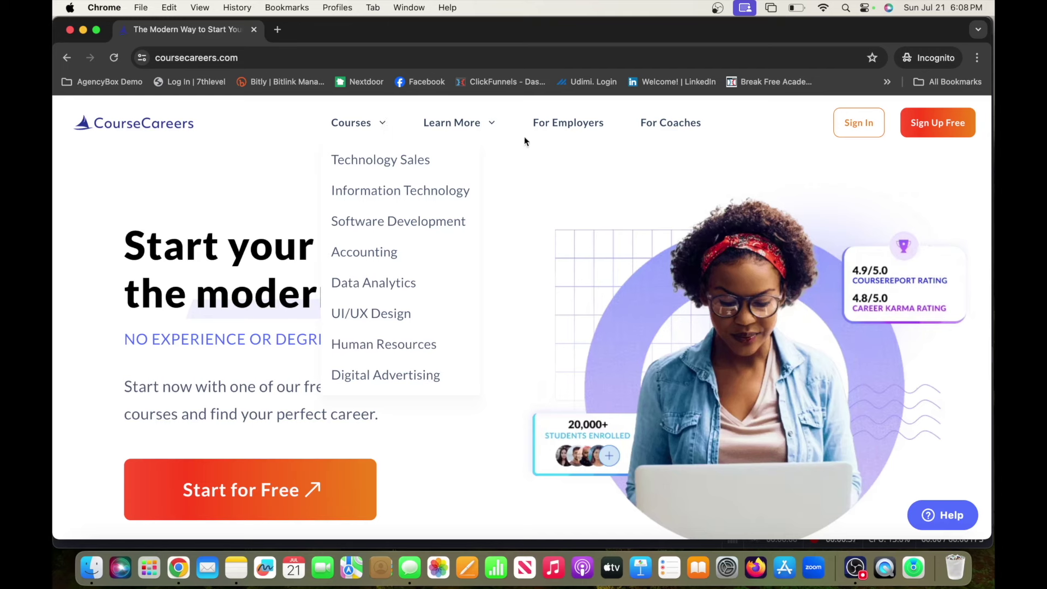
mouse_move(455, 123)
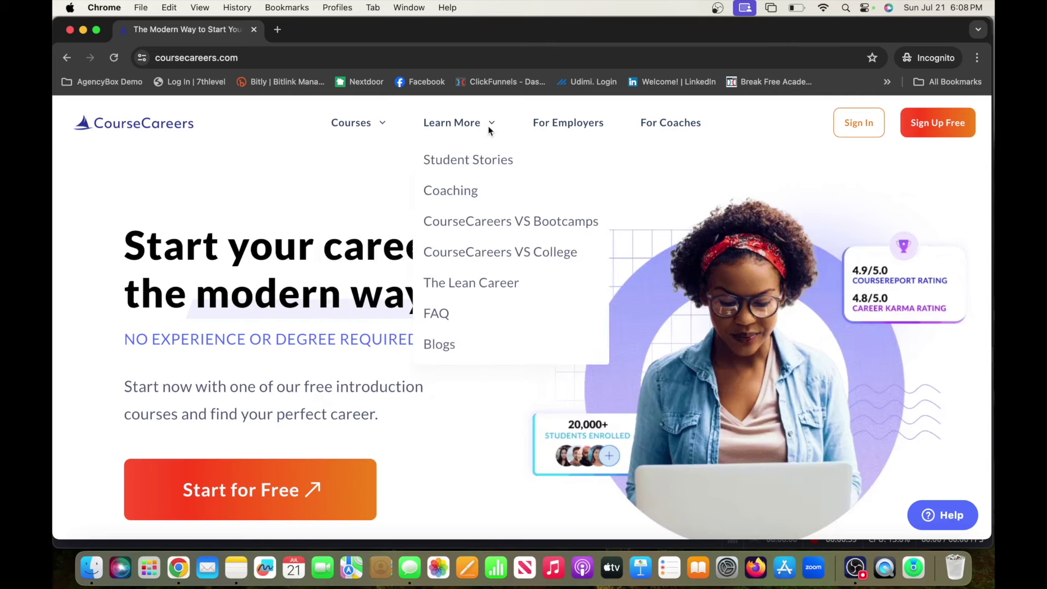
Open the CourseCareers Student Stories page from the Learn More menu.
left_click(481, 167)
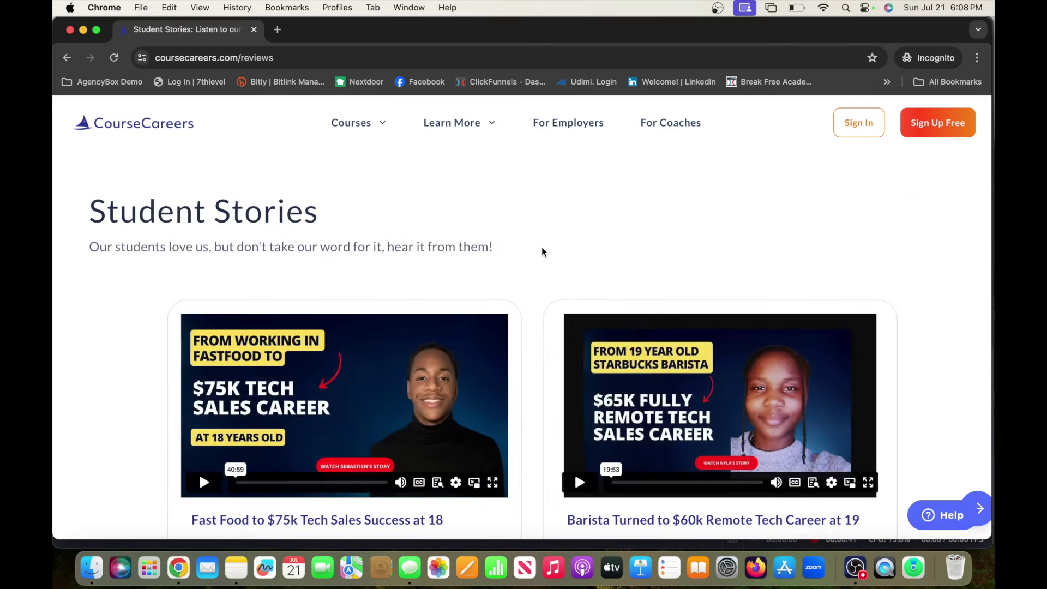
scroll(541, 253, "down", 3)
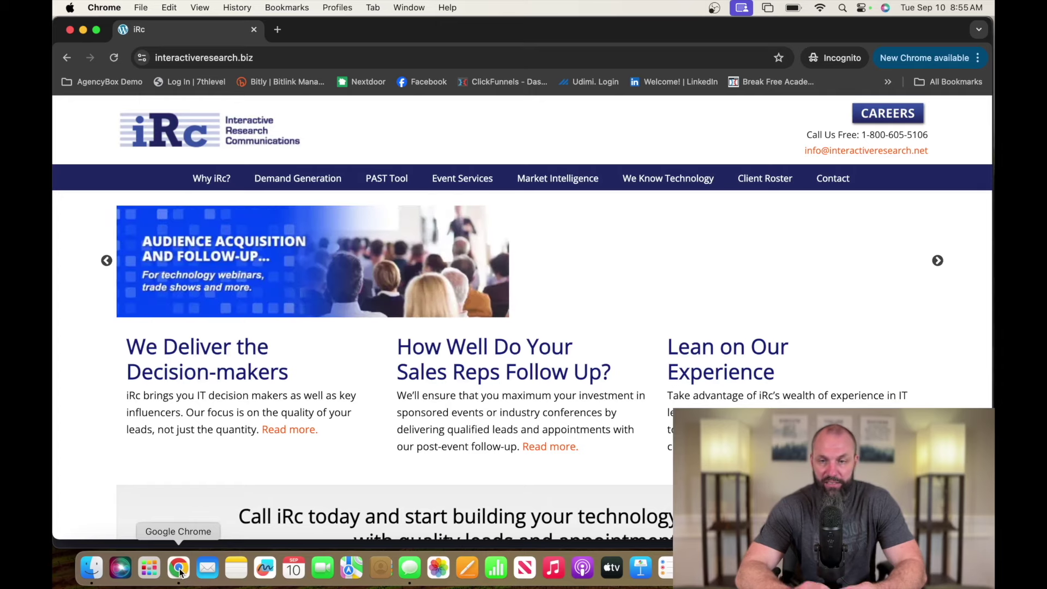
left_click(888, 114)
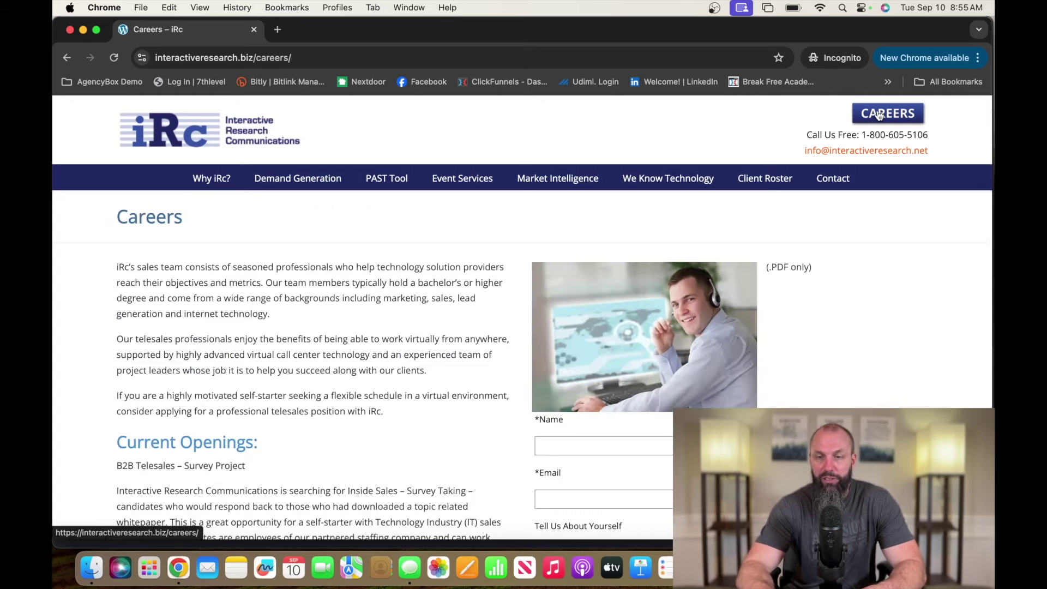
scroll(427, 353, "down", 3)
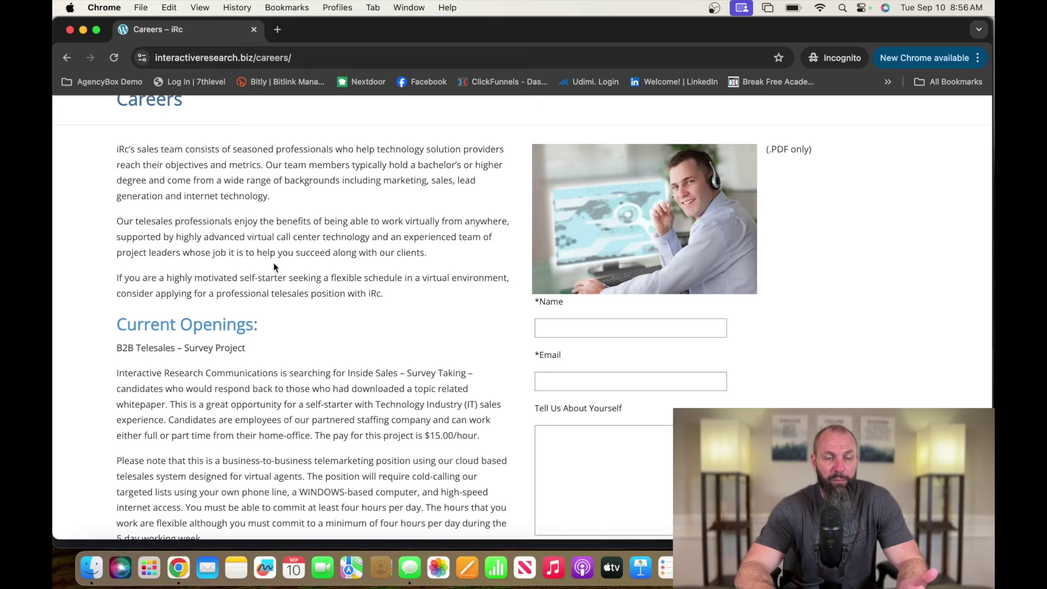
scroll(424, 256, "down", 2)
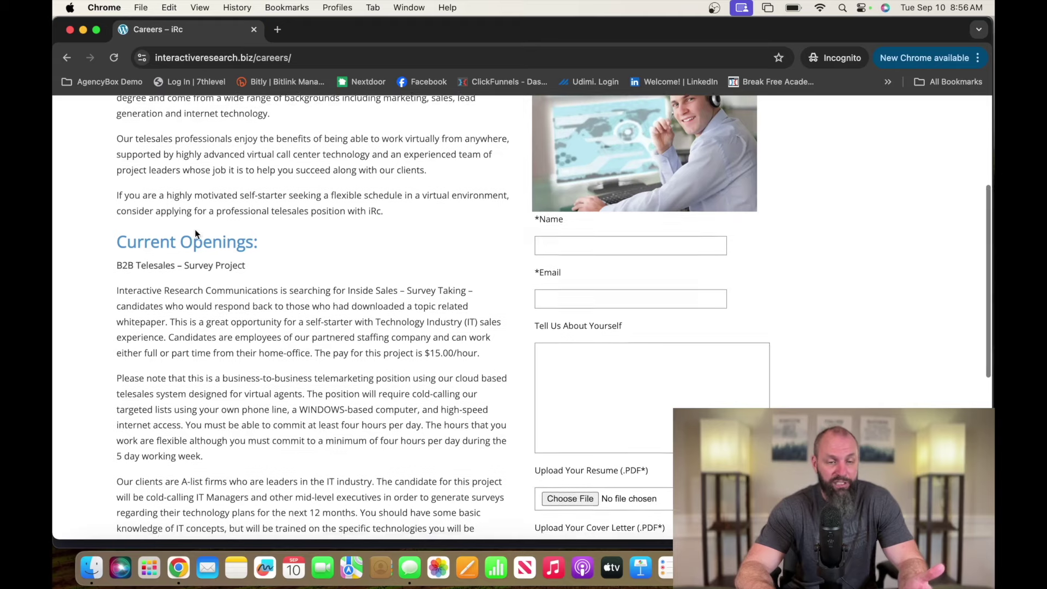
scroll(195, 233, "down", 2)
scroll(347, 249, "down", 1)
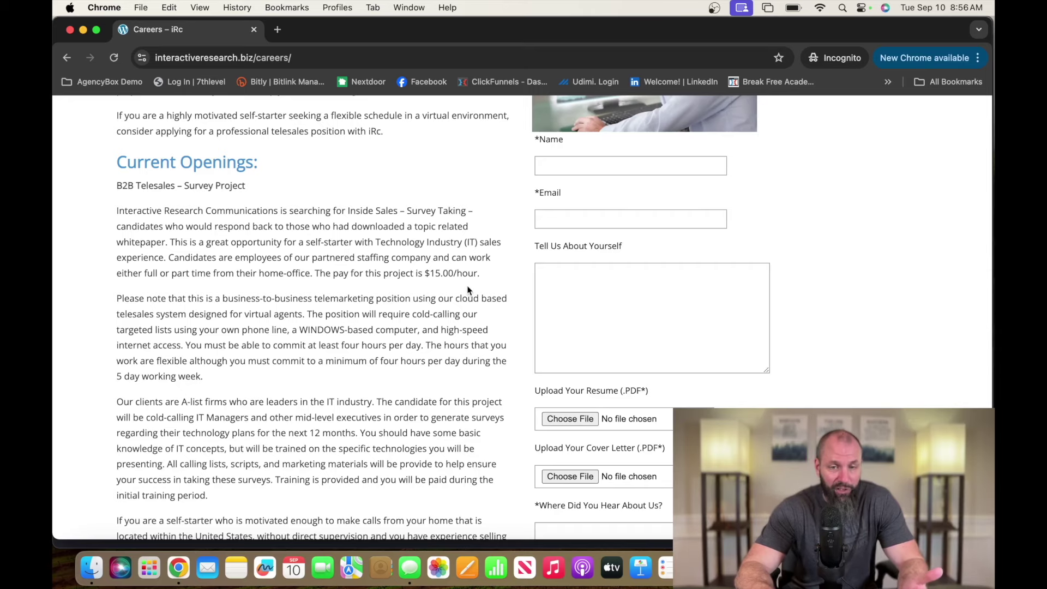
scroll(469, 289, "down", 1)
scroll(469, 289, "down", 3)
scroll(468, 286, "down", 1)
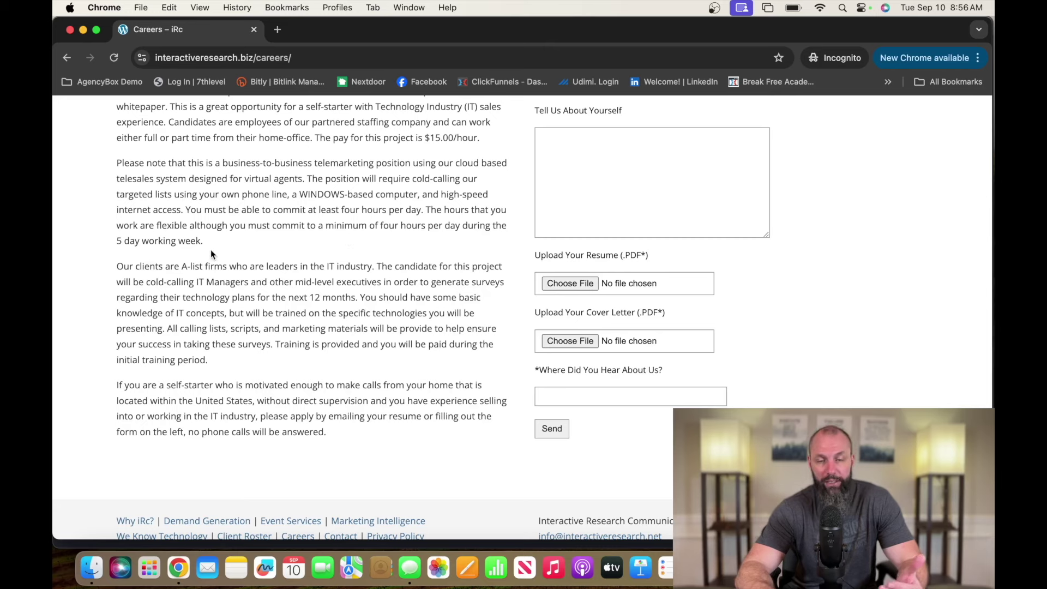
scroll(211, 250, "down", 2)
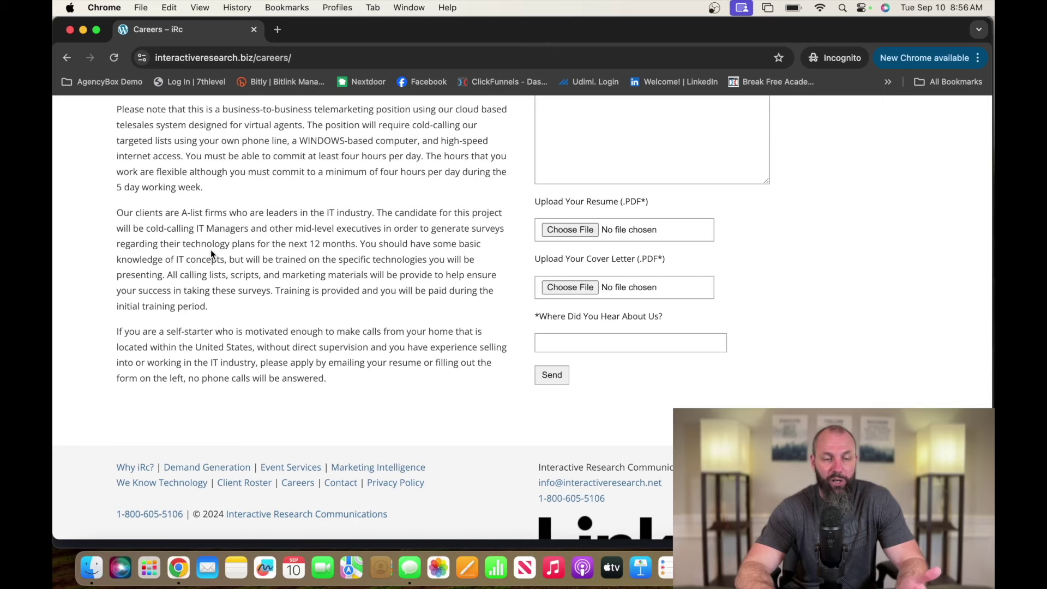
scroll(369, 261, "down", 1)
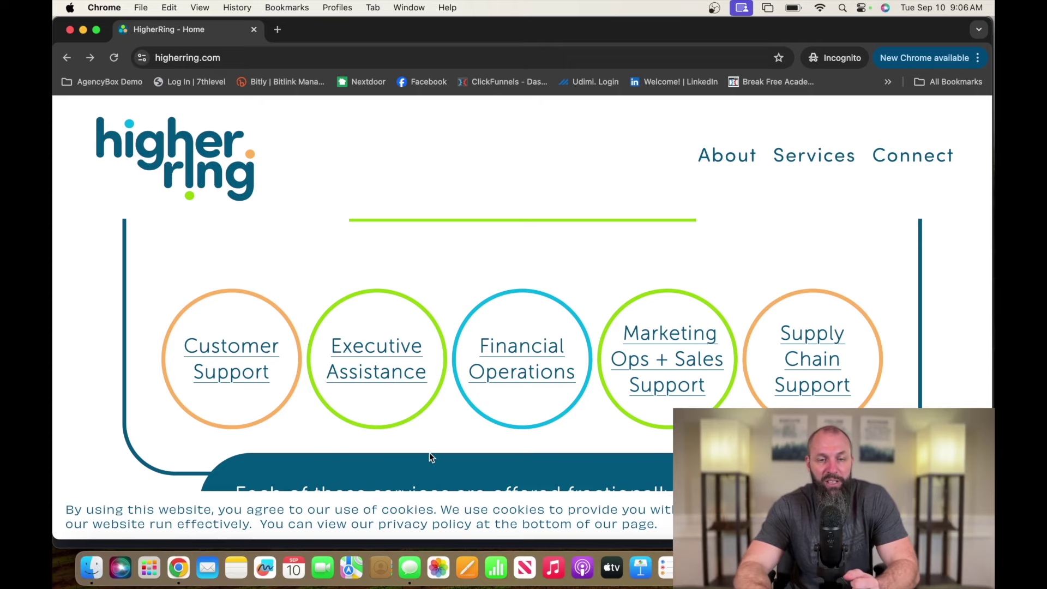
scroll(429, 453, "up", 2)
scroll(429, 444, "up", 3)
scroll(430, 443, "up", 2)
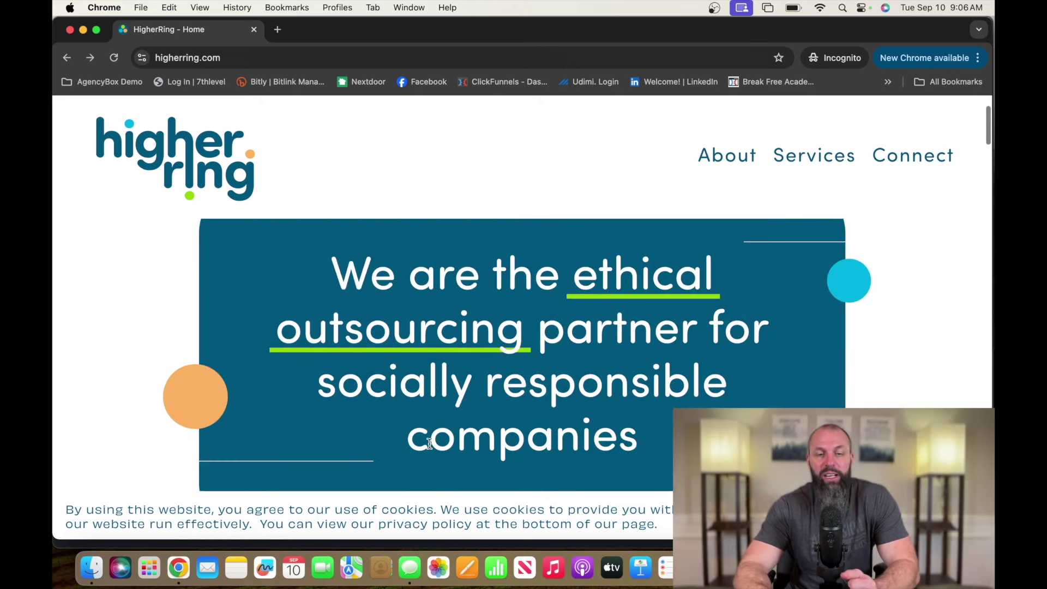
scroll(446, 374, "down", 1)
scroll(514, 389, "down", 3)
scroll(515, 394, "down", 3)
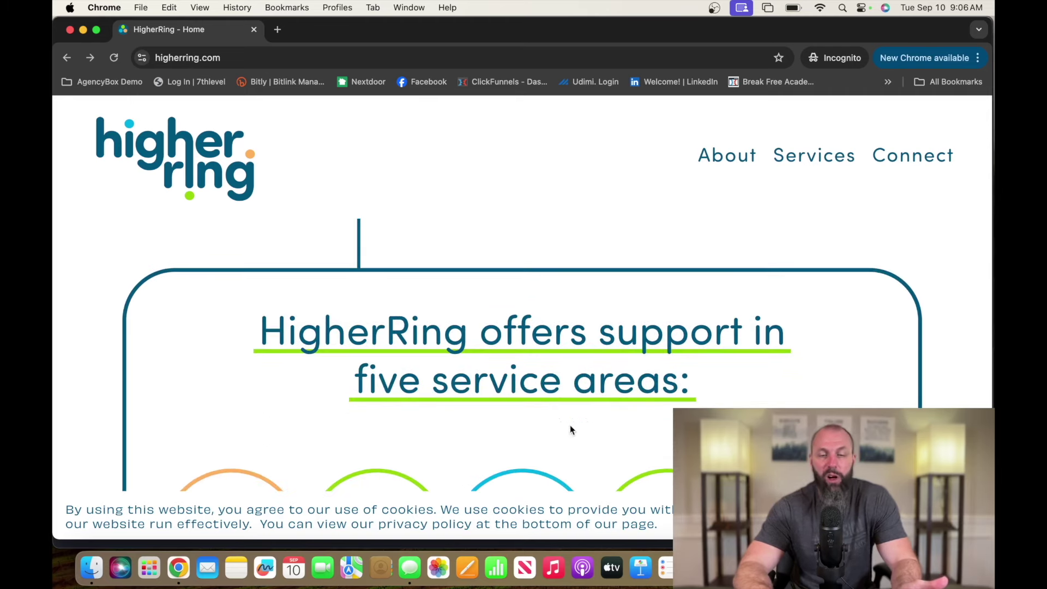
scroll(570, 429, "down", 3)
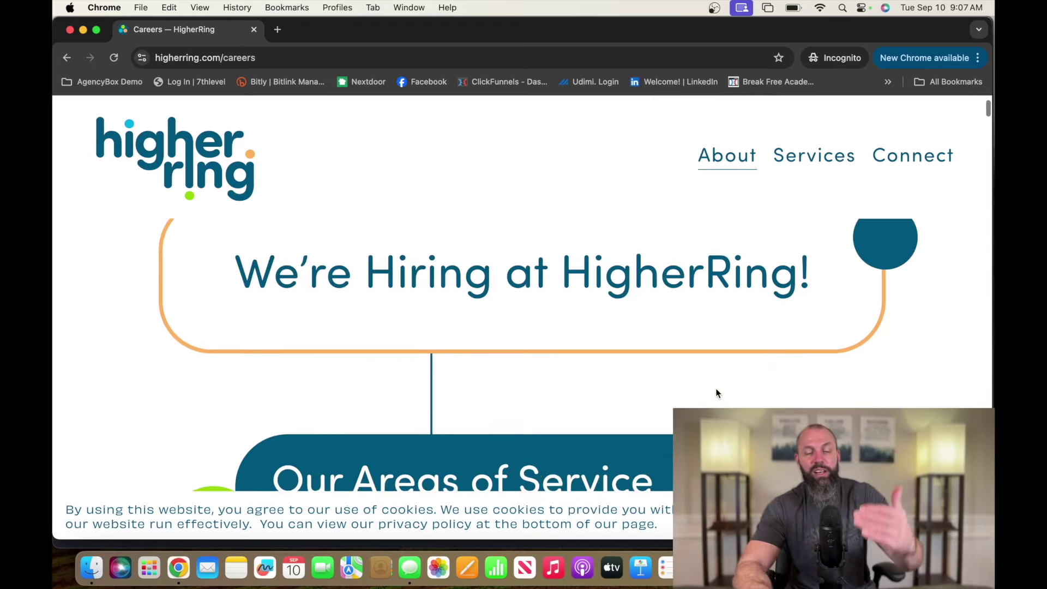
scroll(715, 393, "down", 2)
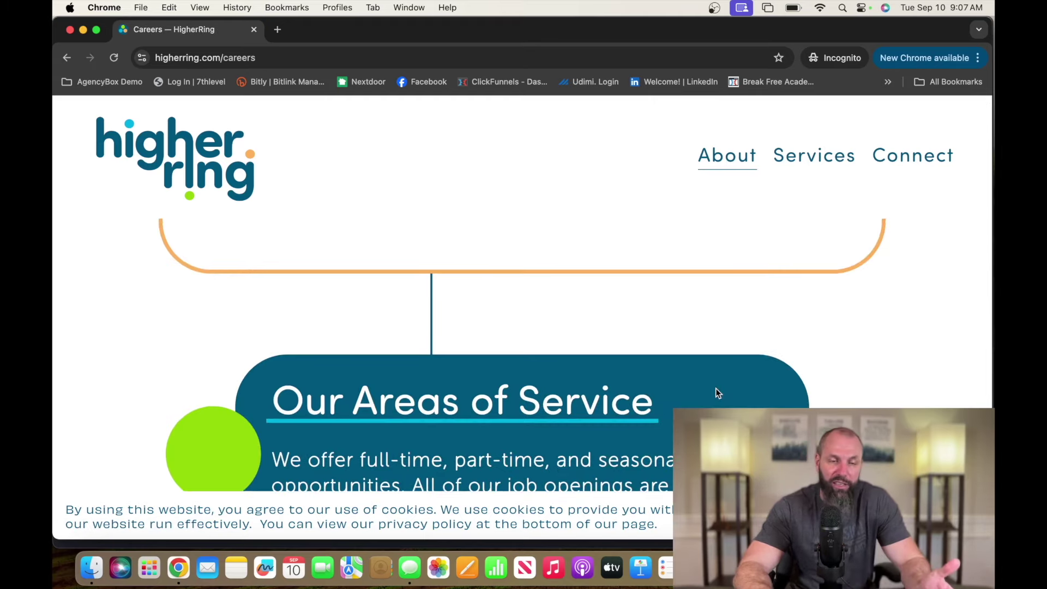
scroll(715, 393, "down", 1)
scroll(716, 393, "down", 1)
scroll(713, 392, "down", 2)
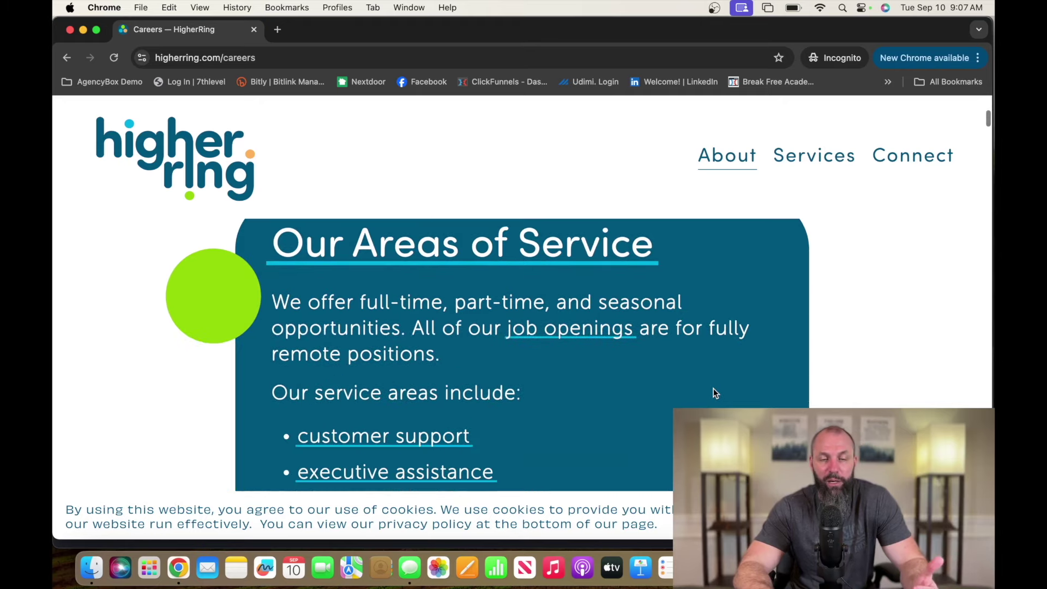
Open HigherRing's job openings board, listing three remote roles, in a new tab.
left_click(573, 329)
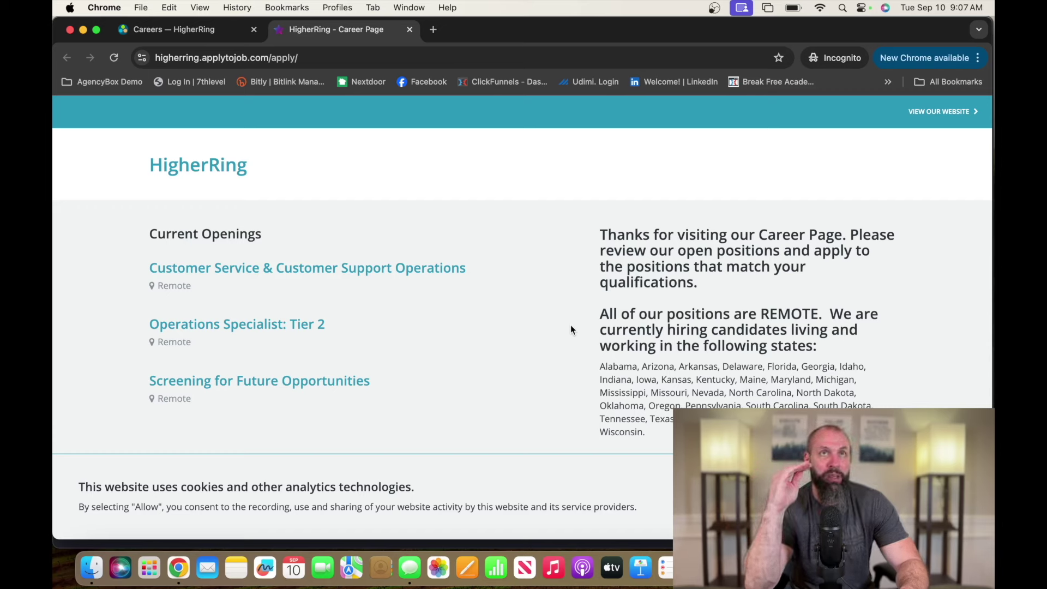
Open the Customer Service & Customer Support Operations posting on HigherRing's job board.
left_click(411, 277)
scroll(411, 277, "down", 5)
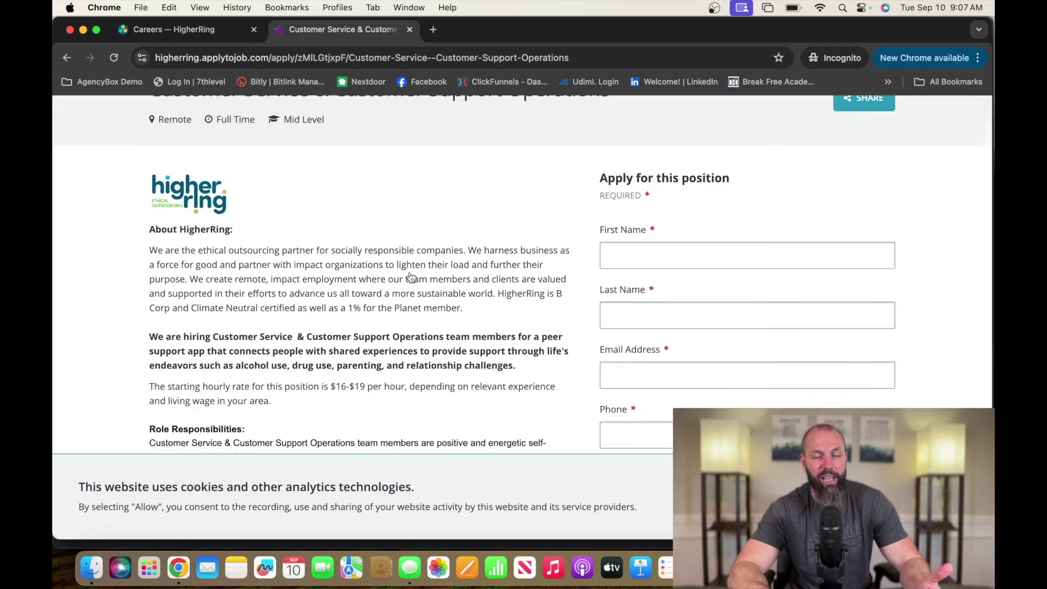
scroll(411, 277, "down", 2)
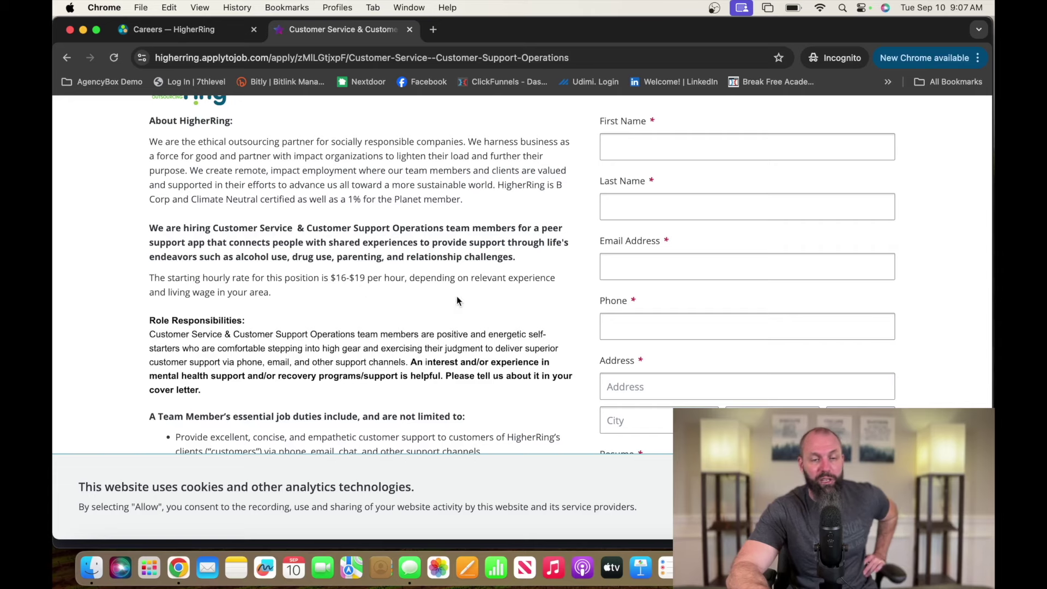
scroll(338, 295, "down", 2)
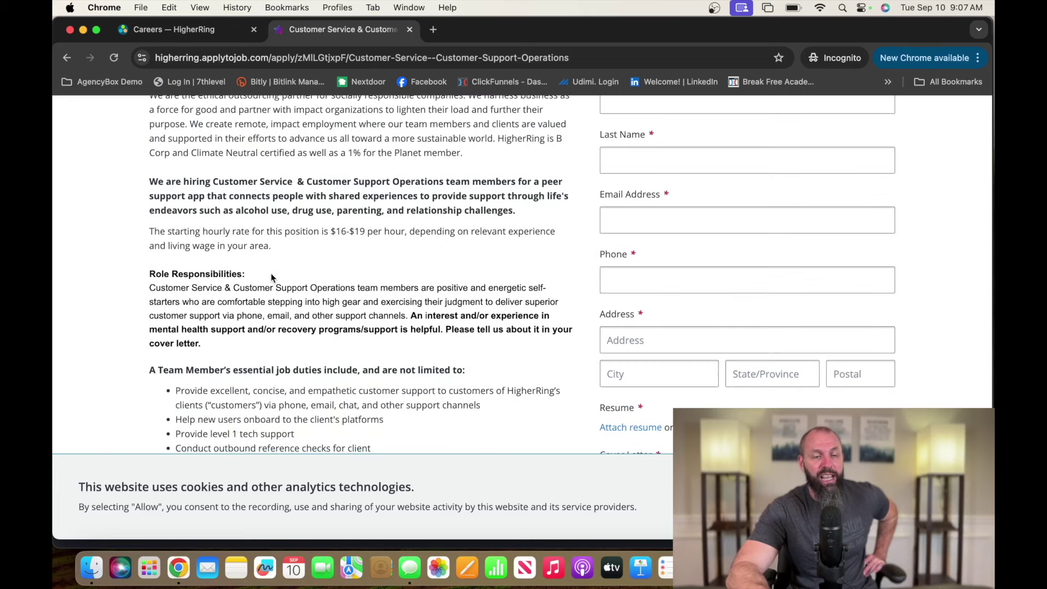
scroll(357, 273, "down", 2)
scroll(356, 272, "down", 2)
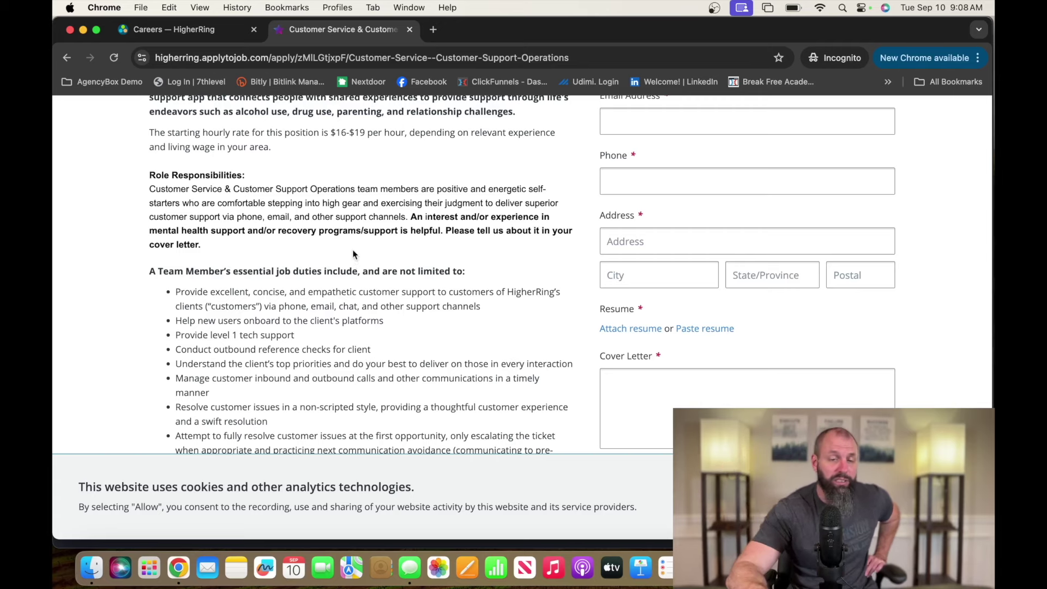
scroll(353, 254, "down", 3)
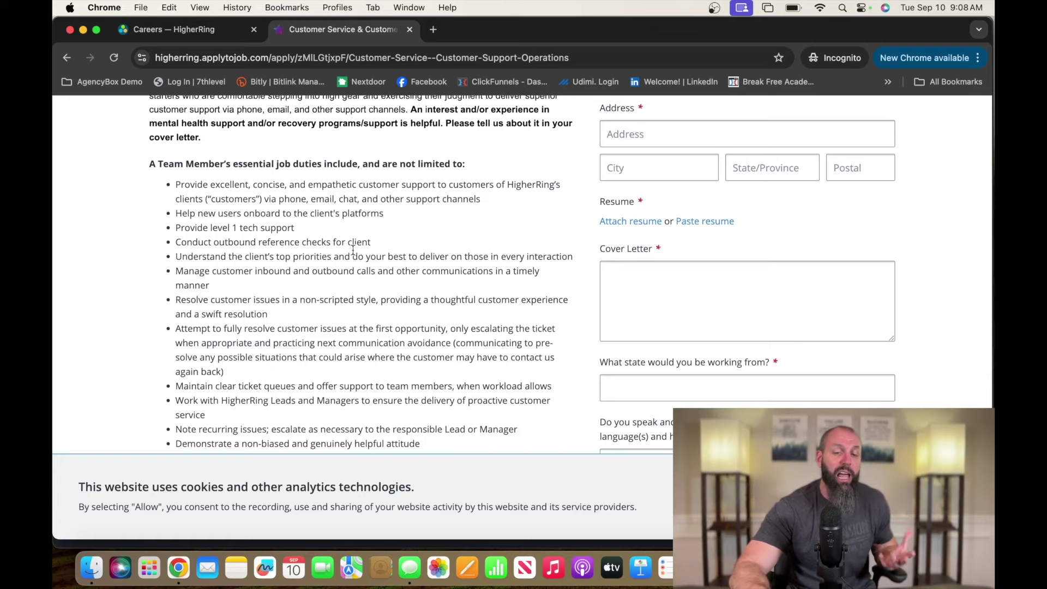
scroll(352, 252, "down", 2)
scroll(353, 252, "down", 2)
scroll(352, 252, "down", 2)
scroll(353, 253, "down", 2)
scroll(352, 250, "down", 3)
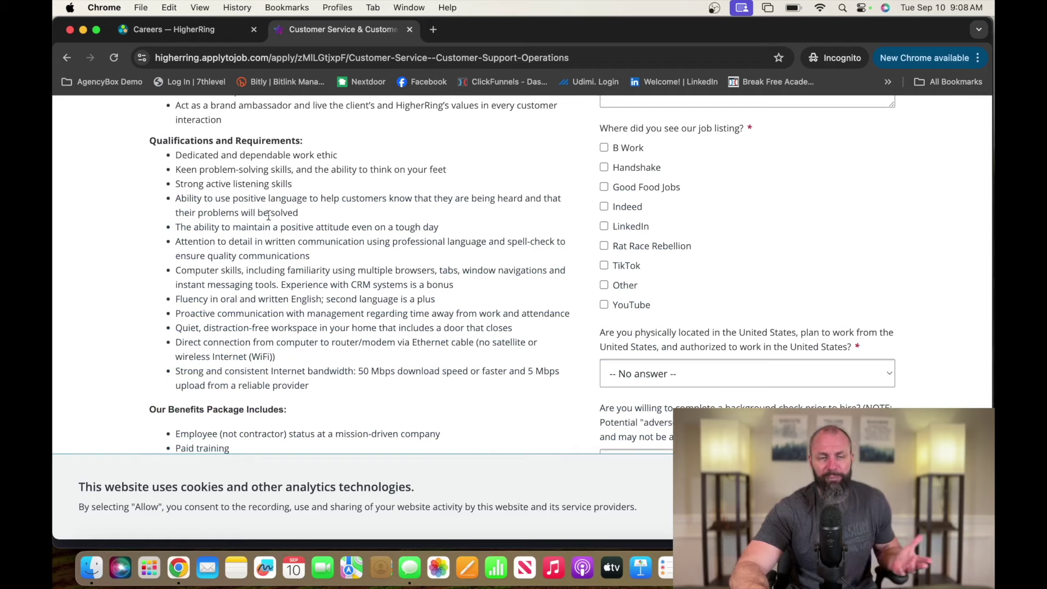
scroll(431, 229, "down", 2)
scroll(431, 230, "down", 1)
scroll(431, 229, "down", 2)
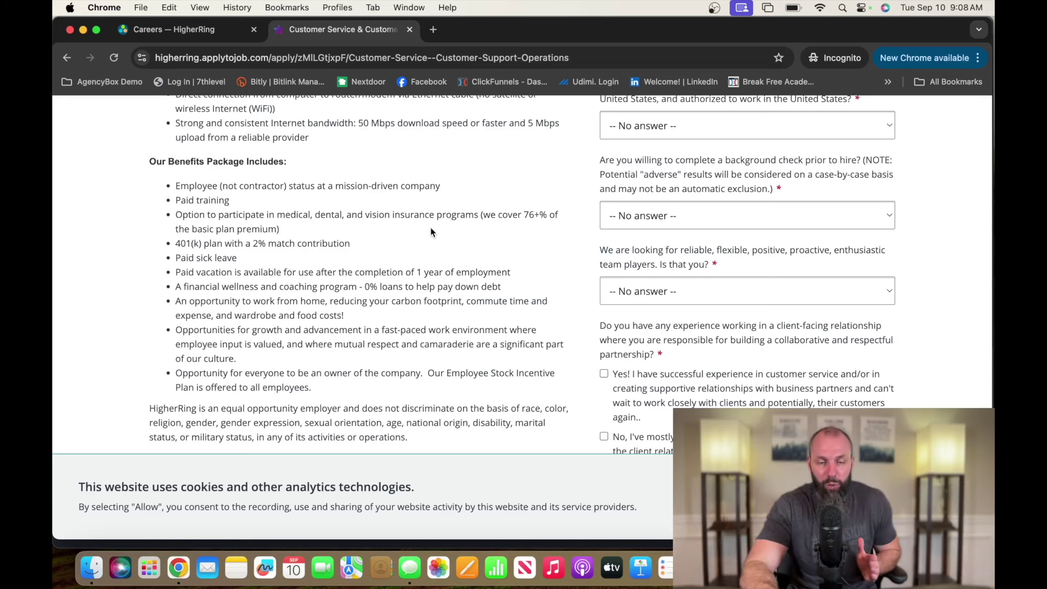
scroll(430, 231, "down", 2)
scroll(430, 232, "down", 3)
scroll(430, 229, "down", 2)
scroll(430, 229, "down", 2)
scroll(431, 229, "down", 2)
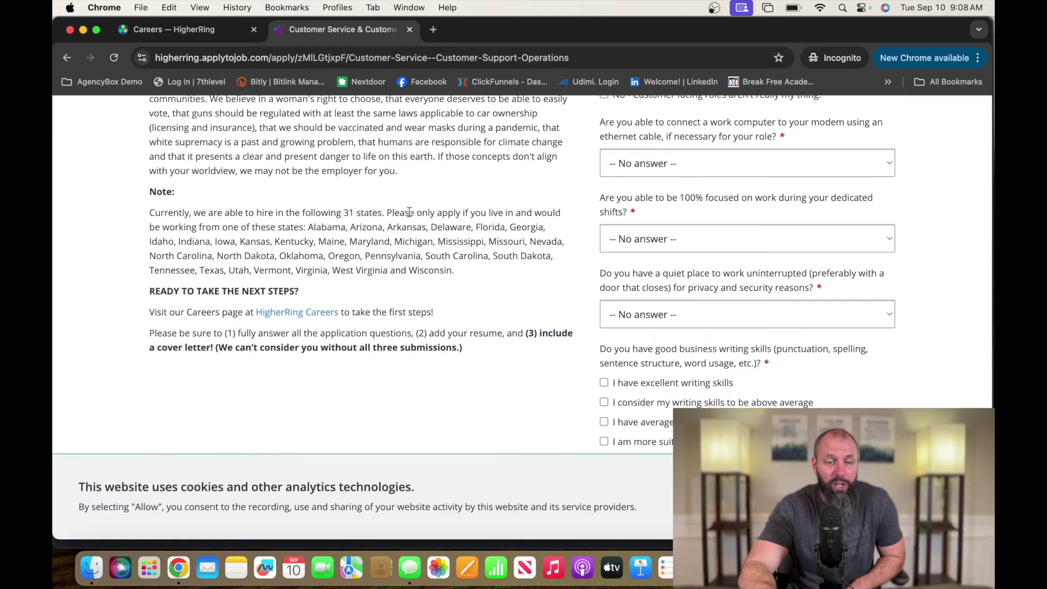
scroll(408, 213, "up", 15)
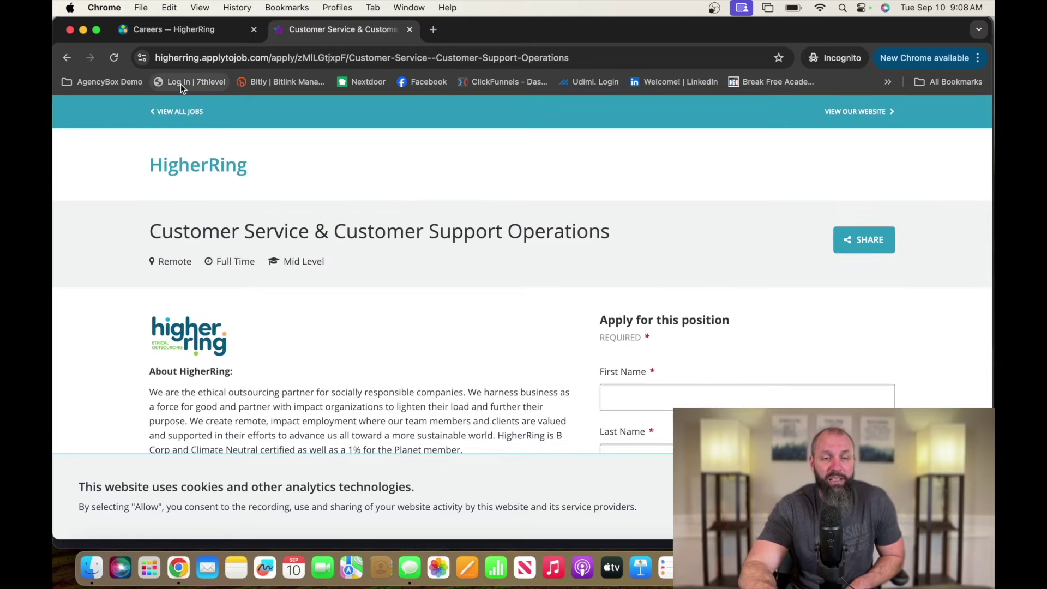
Return to the HigherRing Careers tab.
left_click(204, 37)
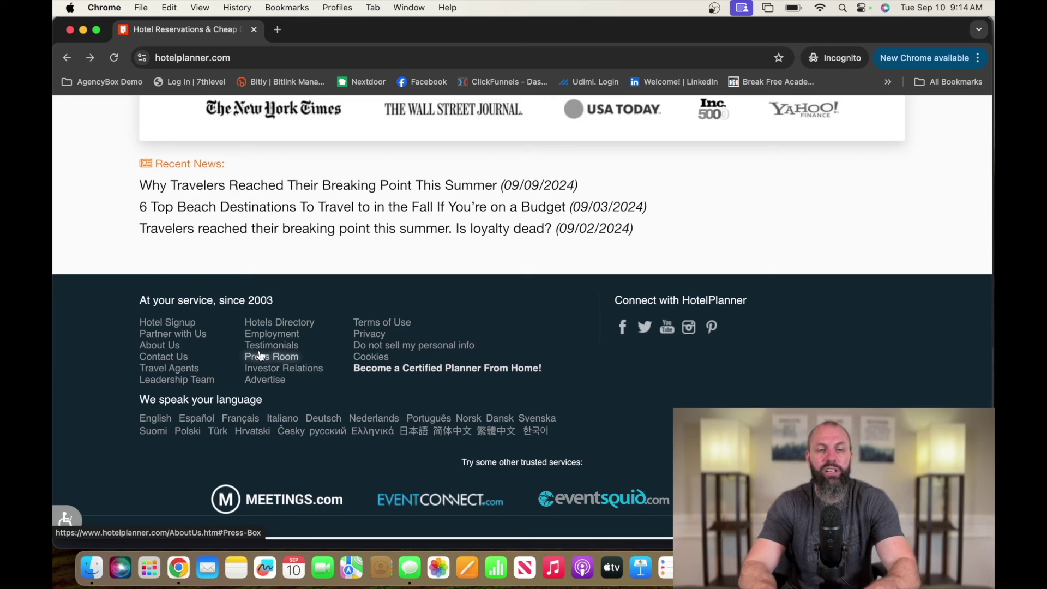
View HotelPlanner's certified planner from home page, then open Supportiv's Careers page.
left_click(473, 369)
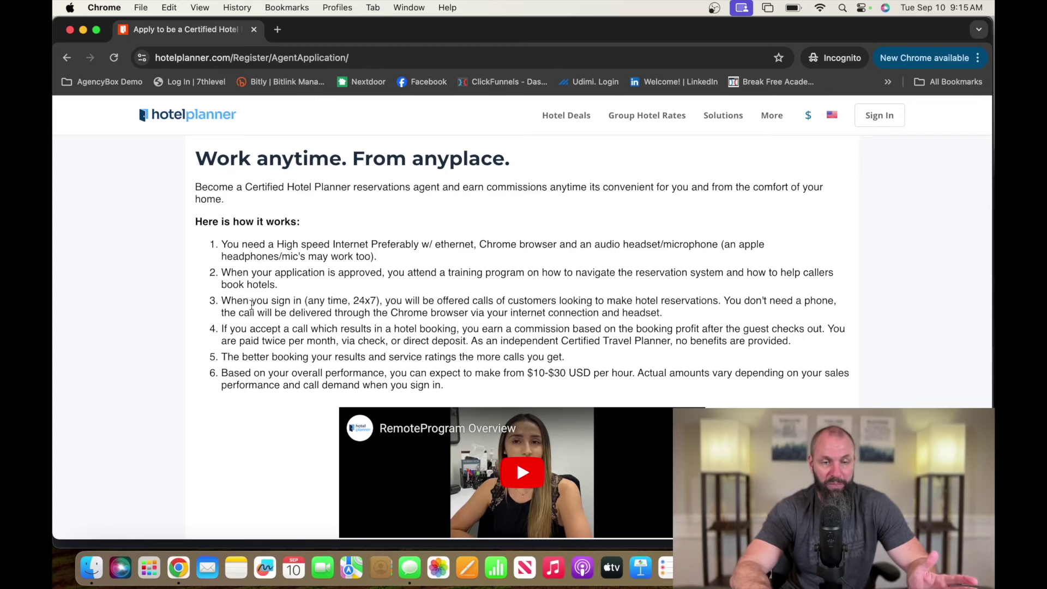
scroll(325, 308, "down", 1)
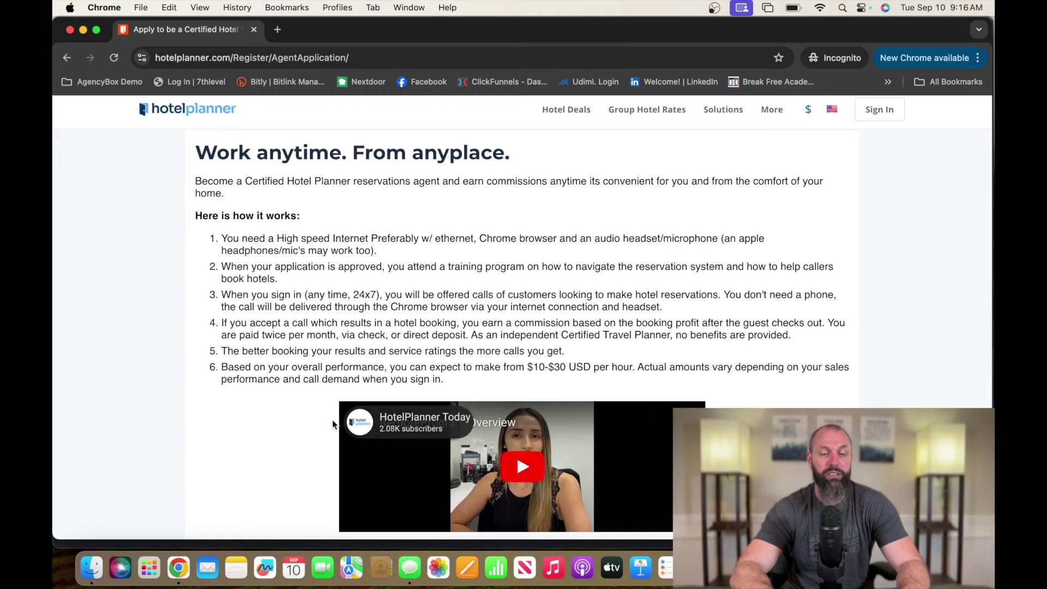
scroll(313, 403, "down", 3)
scroll(312, 406, "up", 3)
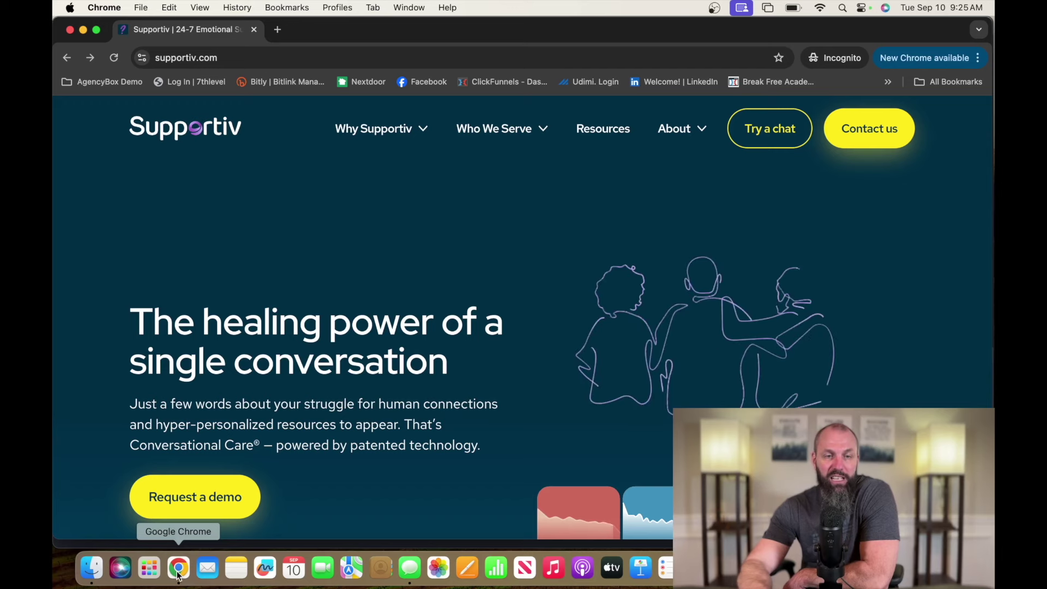
mouse_move(681, 129)
left_click(684, 188)
scroll(526, 316, "down", 3)
scroll(525, 317, "down", 3)
scroll(526, 319, "down", 4)
scroll(526, 318, "down", 1)
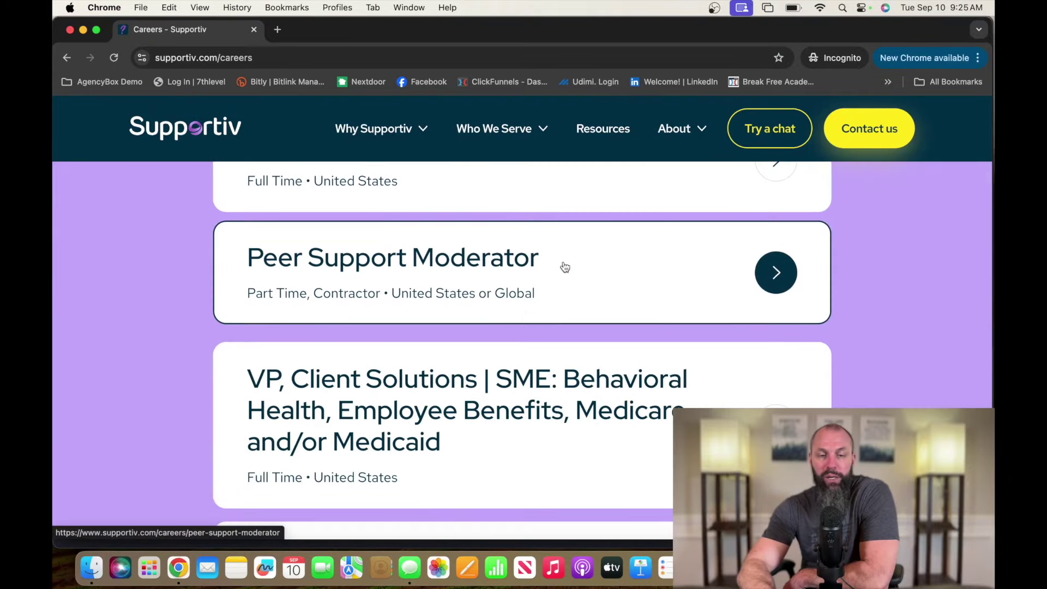
Open the part-time Peer Support Moderator posting from Supportiv's open positions.
left_click(756, 272)
scroll(770, 267, "down", 3)
scroll(770, 267, "down", 2)
scroll(770, 272, "down", 3)
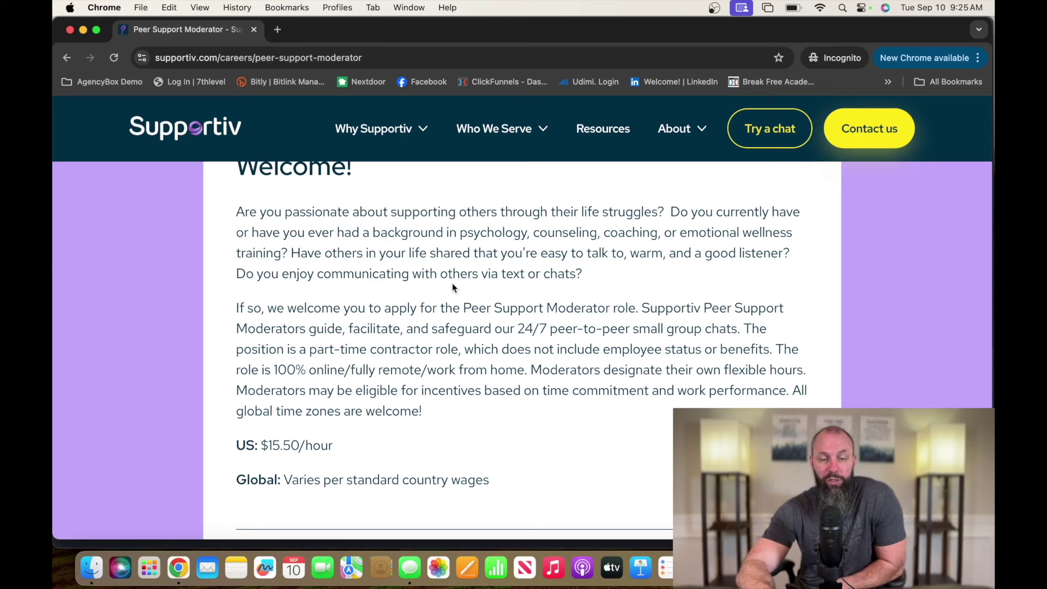
scroll(519, 292, "down", 2)
scroll(519, 292, "down", 3)
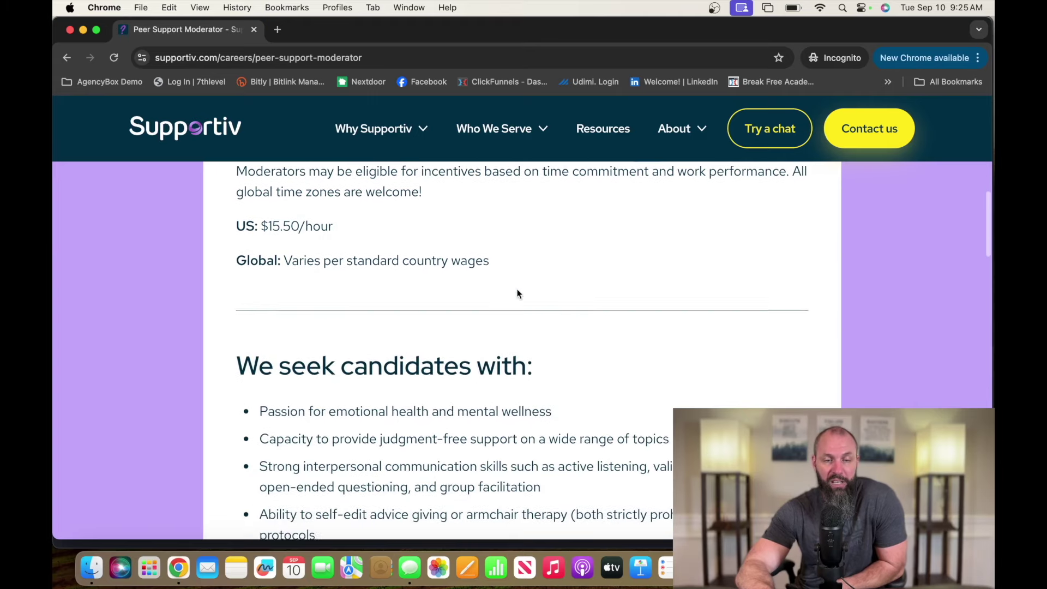
scroll(449, 243, "down", 2)
scroll(449, 245, "down", 1)
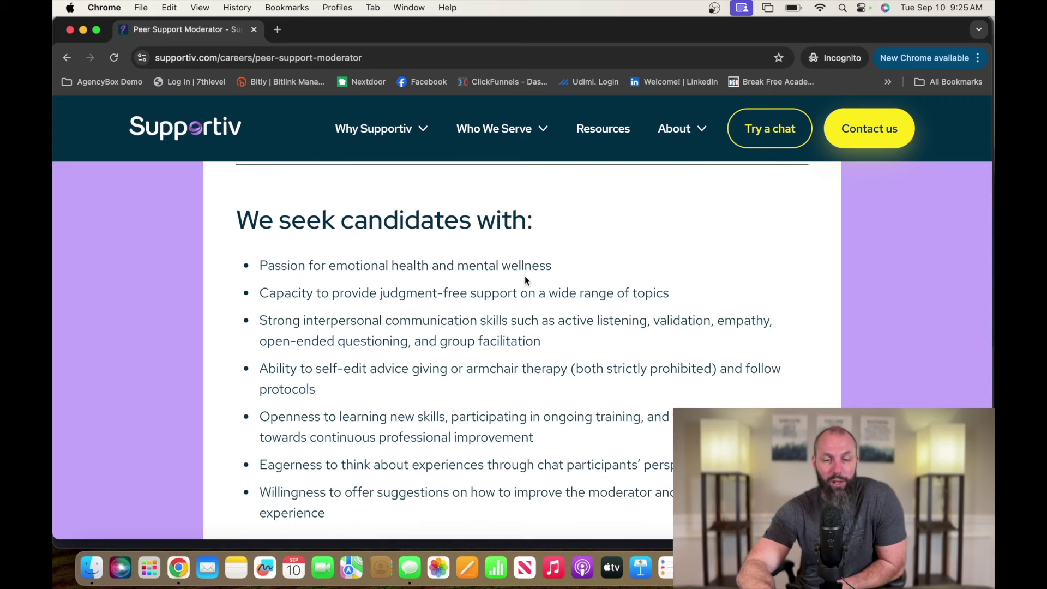
scroll(515, 276, "down", 2)
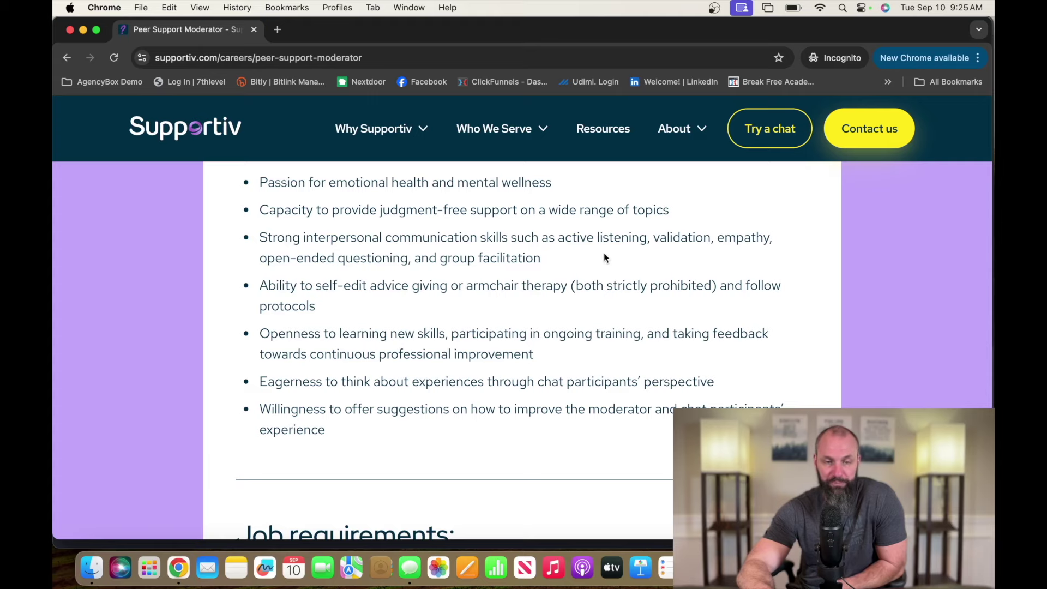
scroll(603, 257, "down", 1)
scroll(604, 258, "down", 3)
scroll(604, 258, "down", 2)
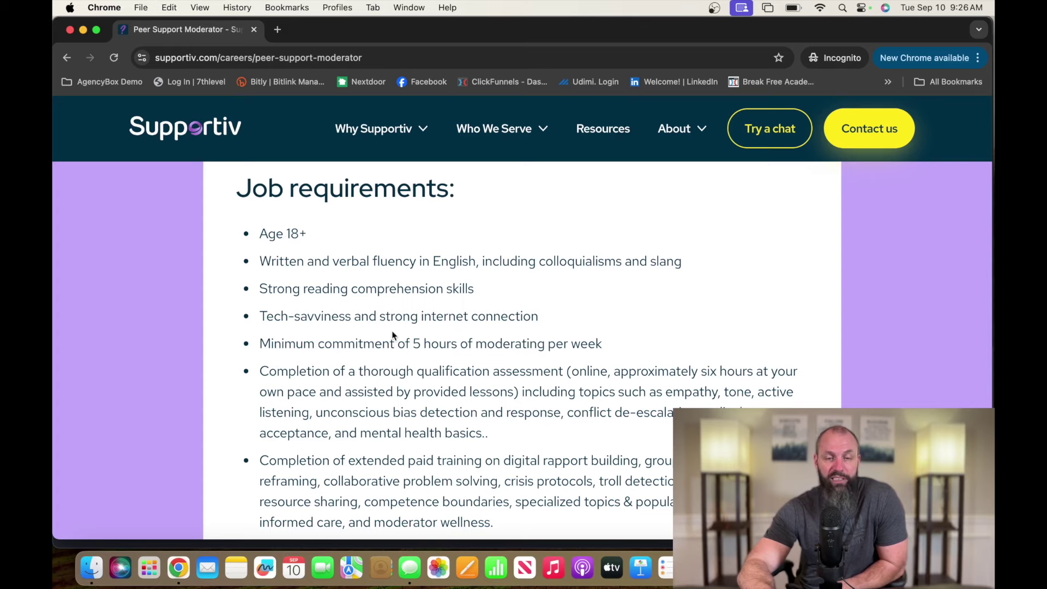
scroll(556, 308, "down", 1)
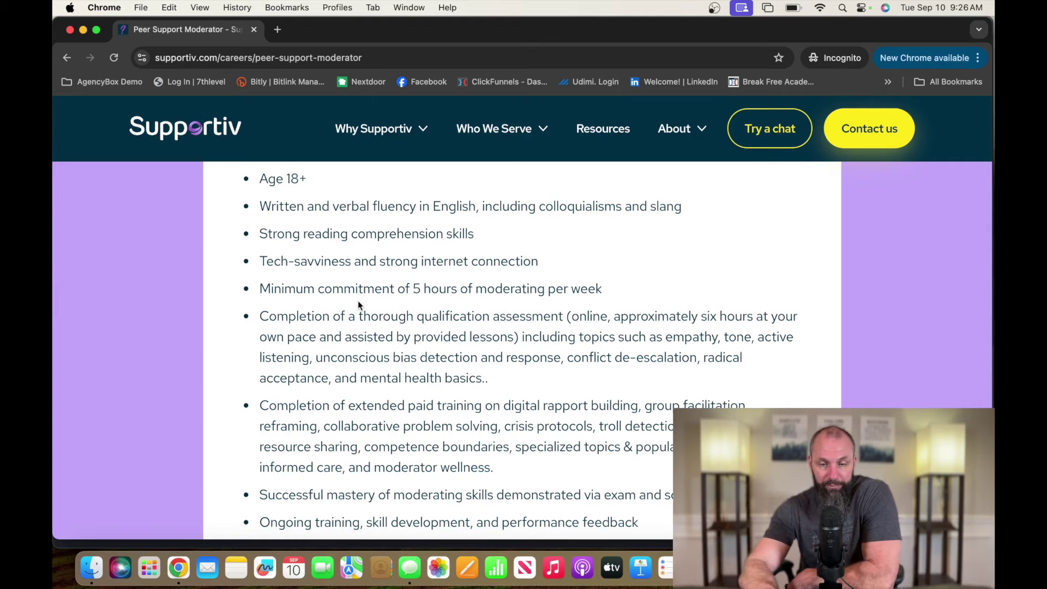
scroll(357, 304, "down", 5)
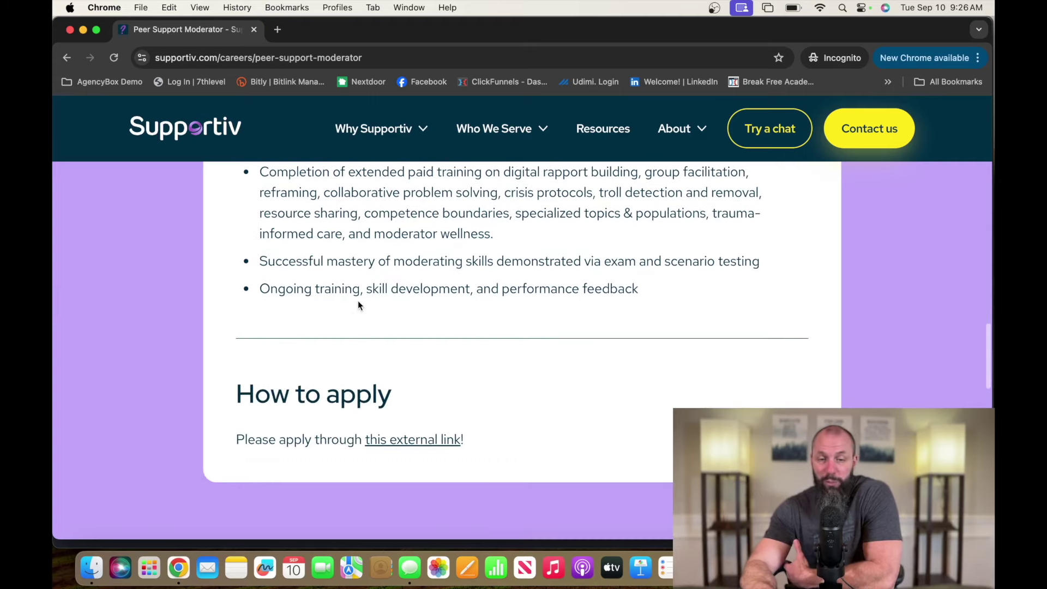
scroll(357, 303, "up", 5)
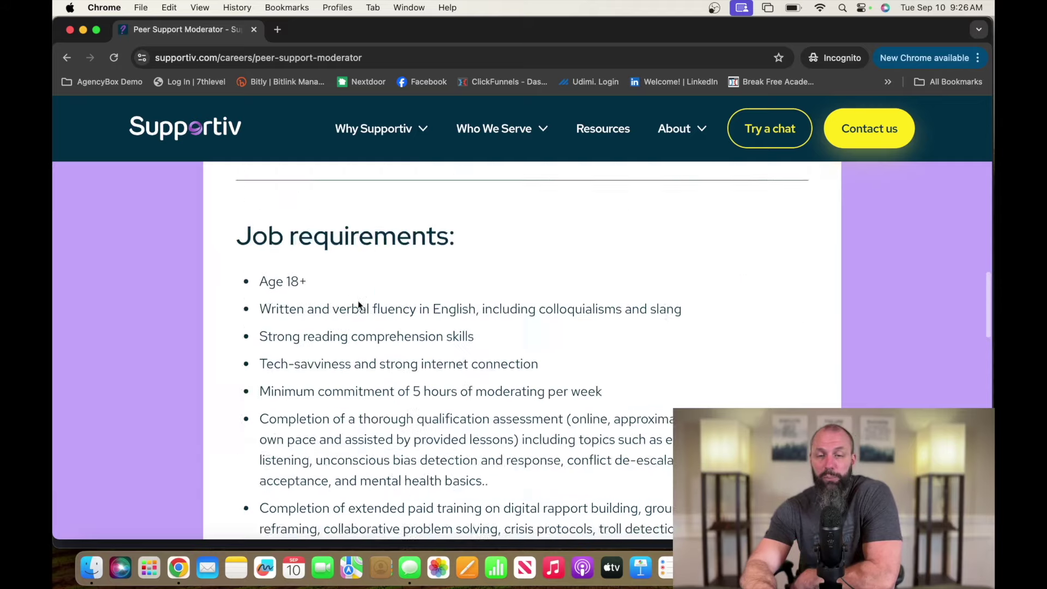
scroll(358, 303, "up", 5)
scroll(357, 302, "up", 5)
scroll(357, 302, "up", 2)
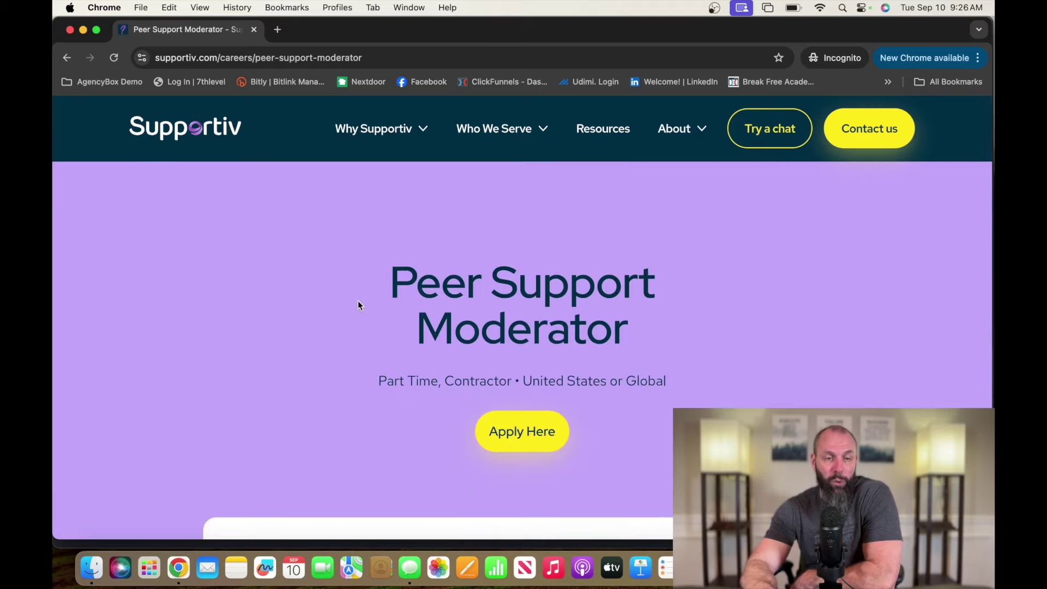